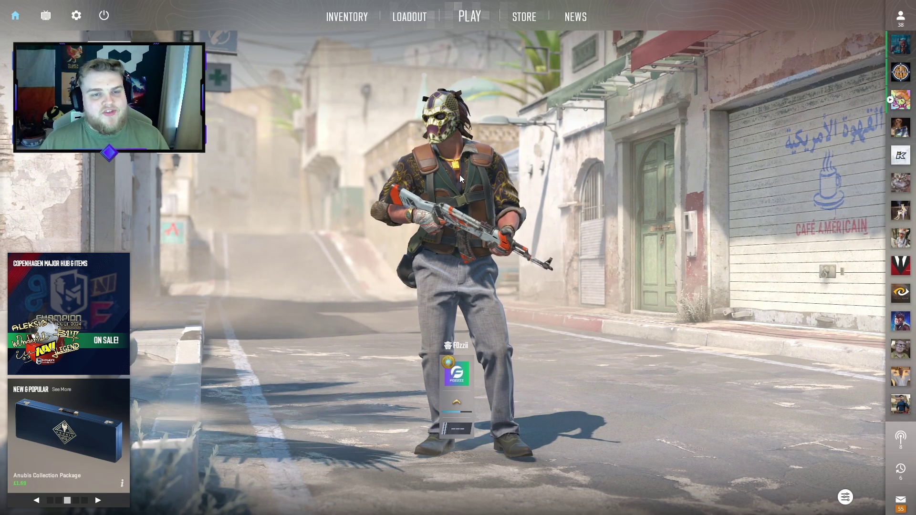
- Search the inventory for 'lead' and inspect the M4A1-S | Leaded Glass skin up close
{"action": "left_click", "coordinate": [350, 15]}
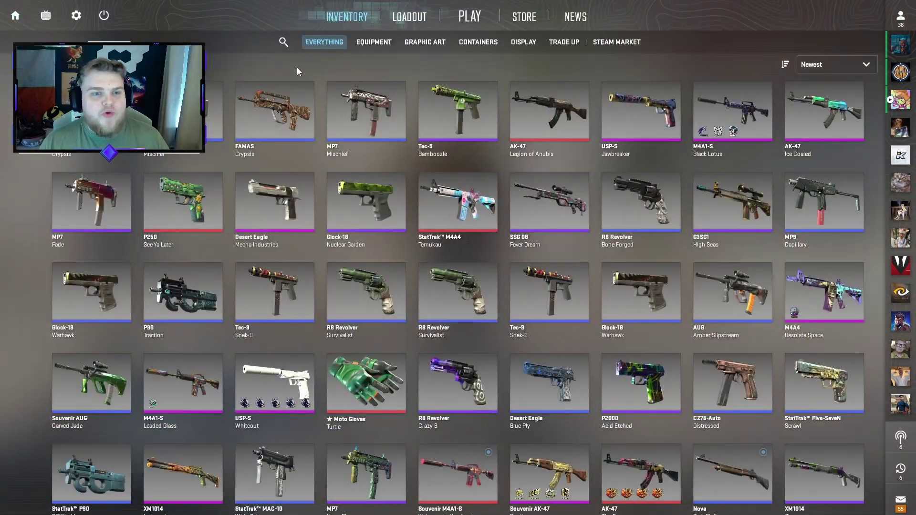
{"action": "left_click", "coordinate": [283, 42]}
{"action": "type", "text": "leade"}
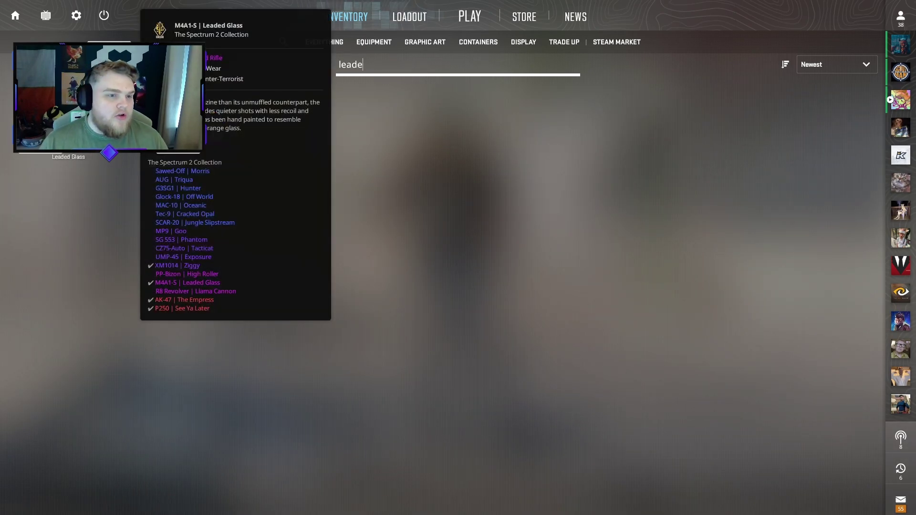
{"action": "left_click", "coordinate": [110, 143]}
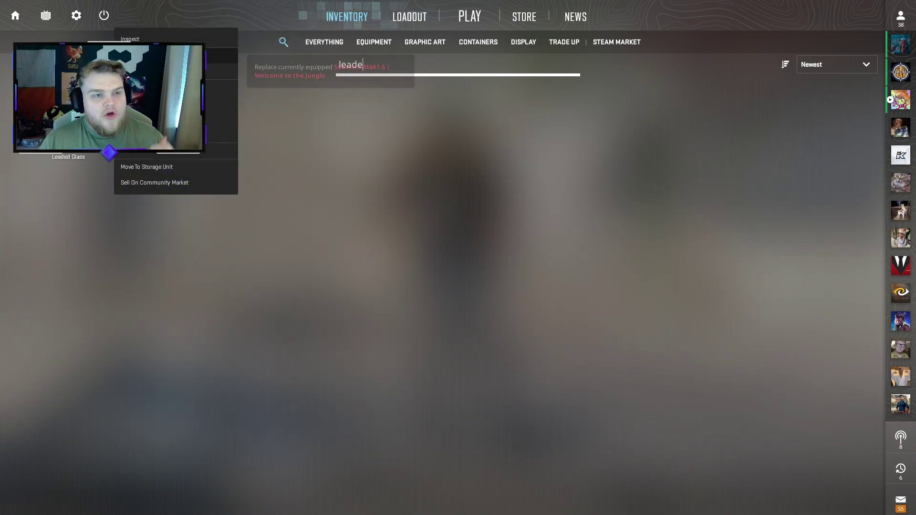
{"action": "left_click", "coordinate": [143, 151]}
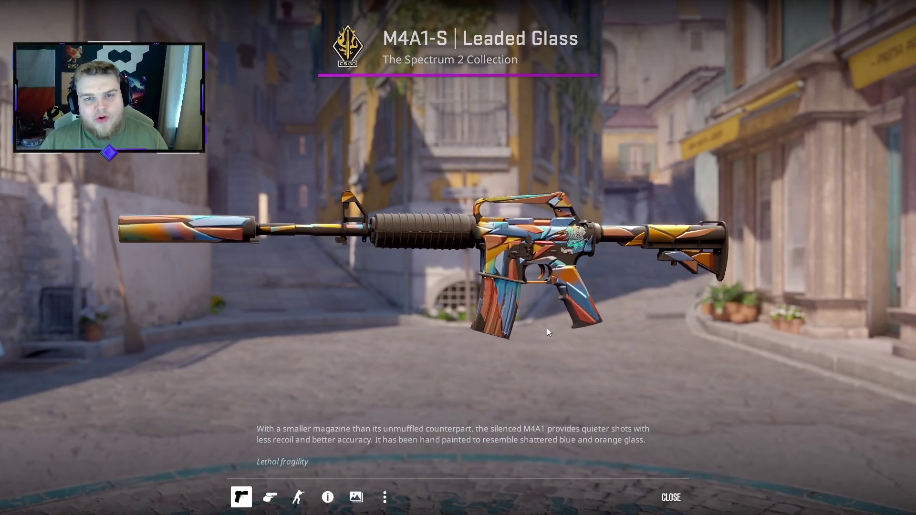
{"action": "mouse_move", "coordinate": [329, 498]}
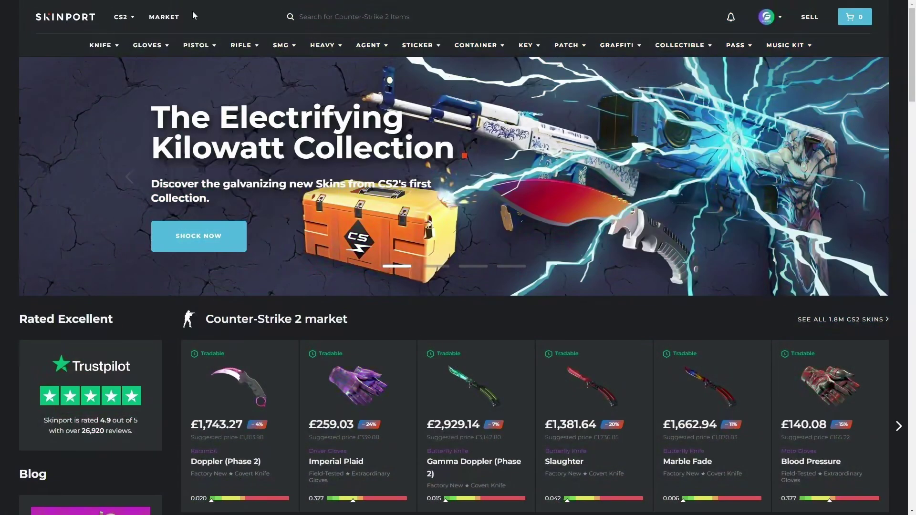
- In the Skinport market, add Souvenir M4A1-S Welcome to the Jungle to the sale list and adjust its visibility
{"action": "left_click", "coordinate": [172, 17]}
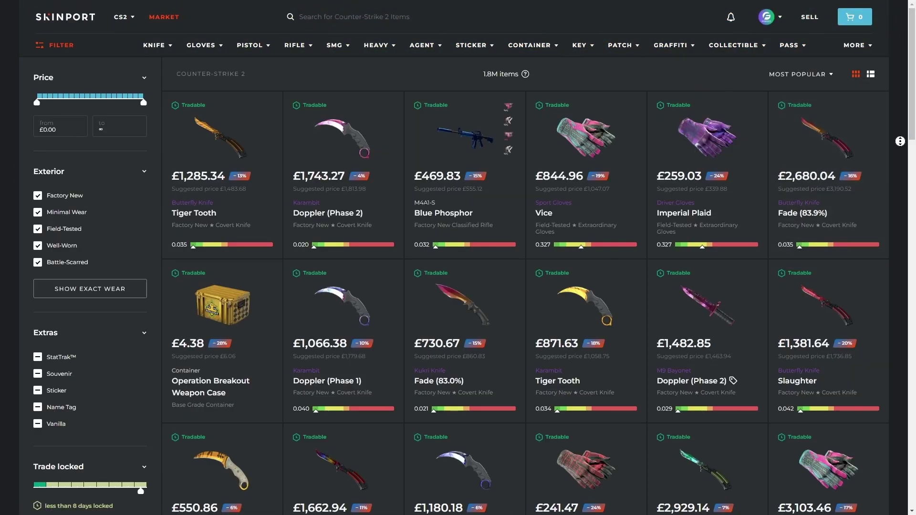
{"action": "scroll", "coordinate": [477, 287], "scroll_direction": "down", "scroll_amount": 4}
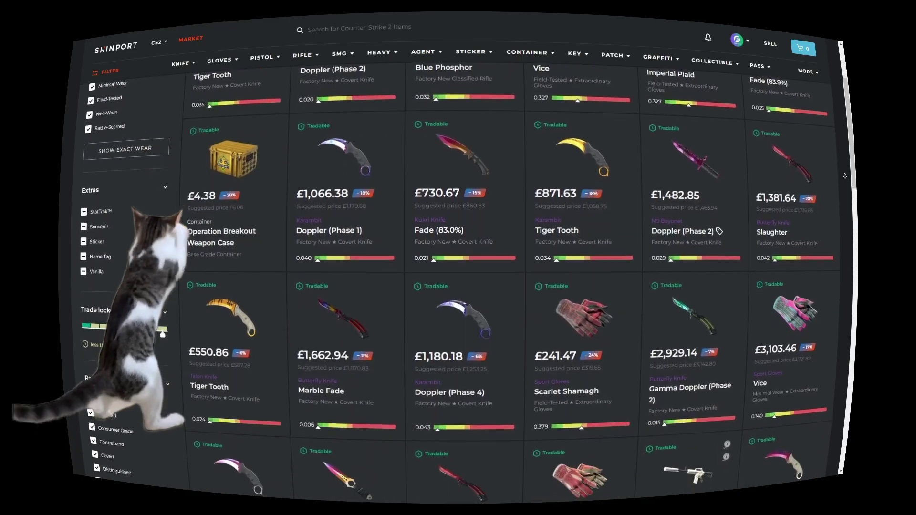
{"action": "scroll", "coordinate": [476, 286], "scroll_direction": "down", "scroll_amount": 5}
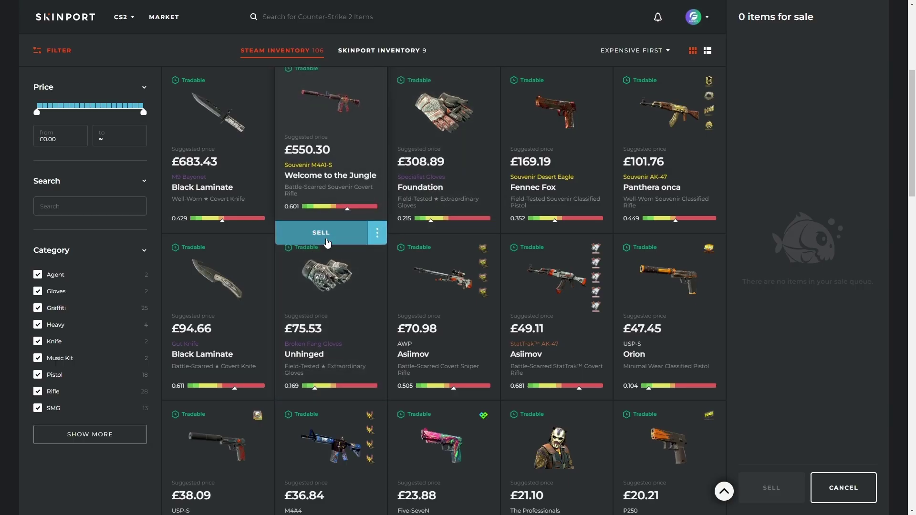
{"action": "left_click", "coordinate": [327, 233]}
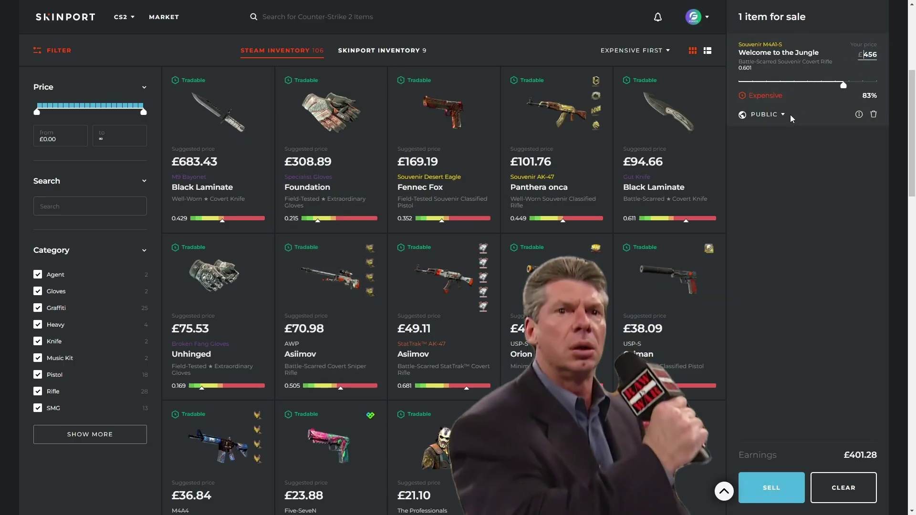
{"action": "left_click", "coordinate": [768, 181]}
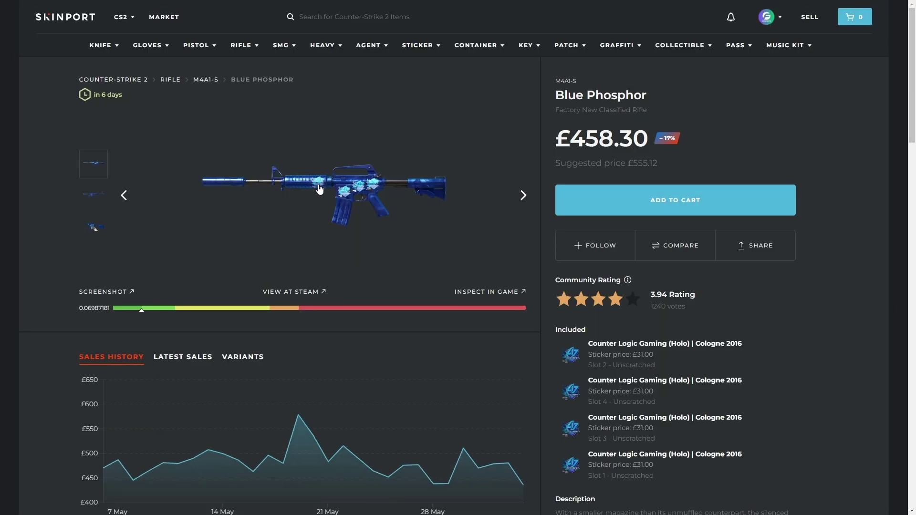
- Open the Blue Phosphor M4A1-S image viewer and step through three more images of the gun
{"action": "left_click", "coordinate": [319, 185]}
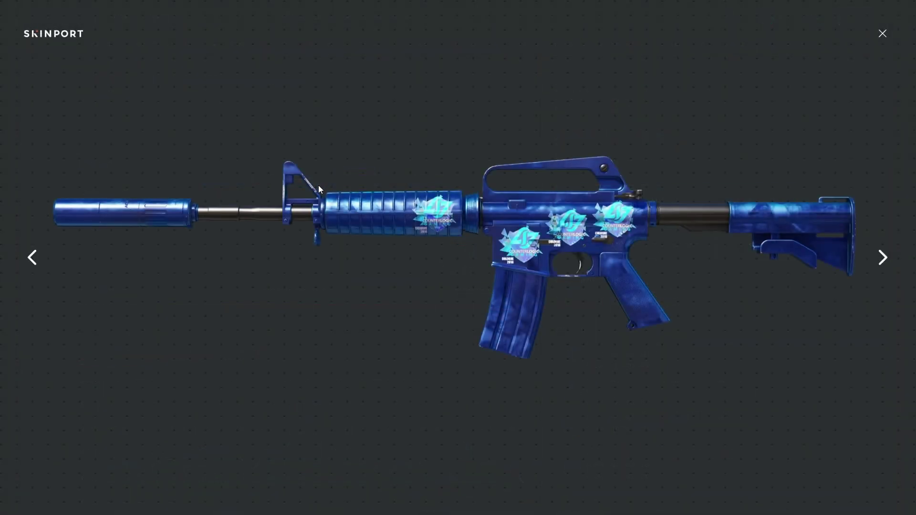
{"action": "left_click", "coordinate": [883, 258]}
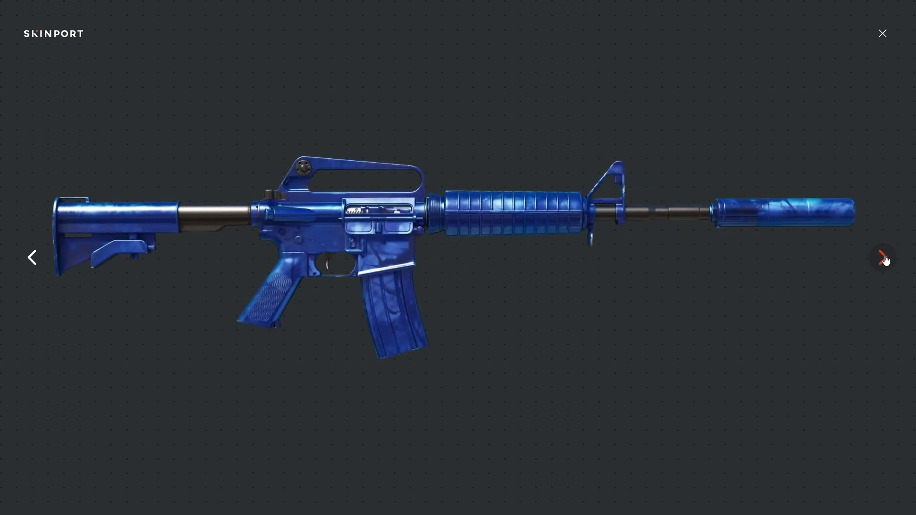
{"action": "left_click", "coordinate": [883, 258]}
{"action": "left_click", "coordinate": [883, 258]}
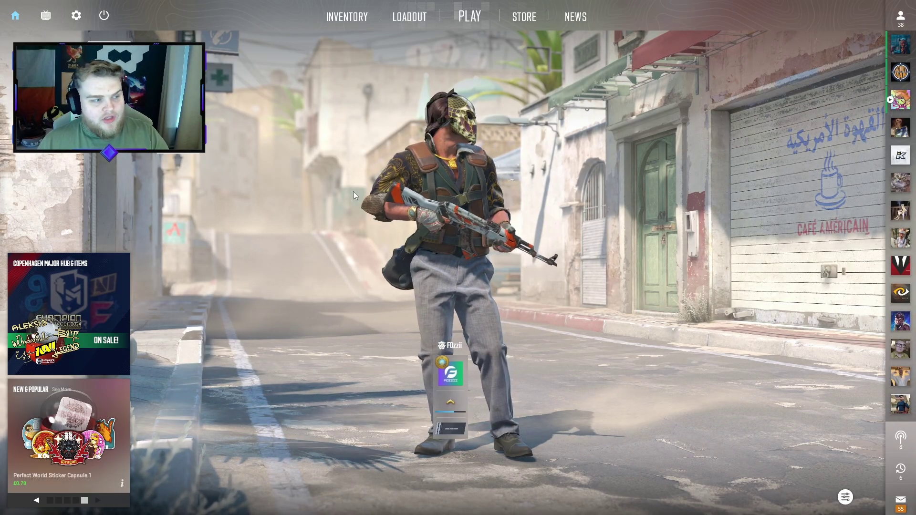
- In Video settings, pick Normal 4:3 aspect ratio and 1280x960 resolution, then apply the changes
{"action": "left_click", "coordinate": [76, 16]}
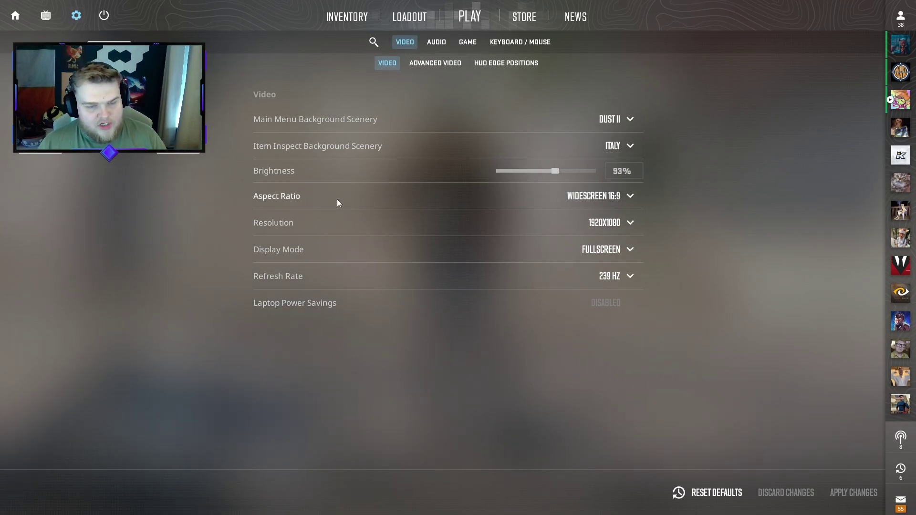
{"action": "left_click", "coordinate": [631, 197]}
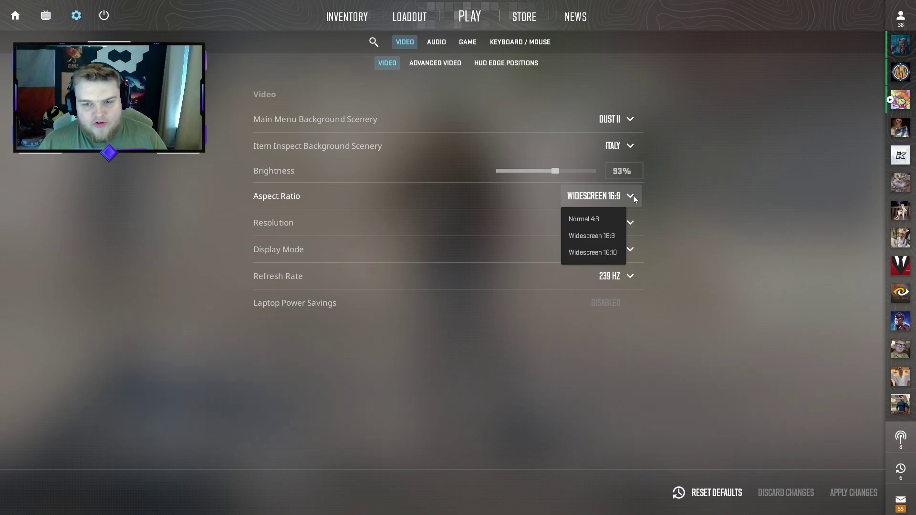
{"action": "left_click", "coordinate": [594, 220]}
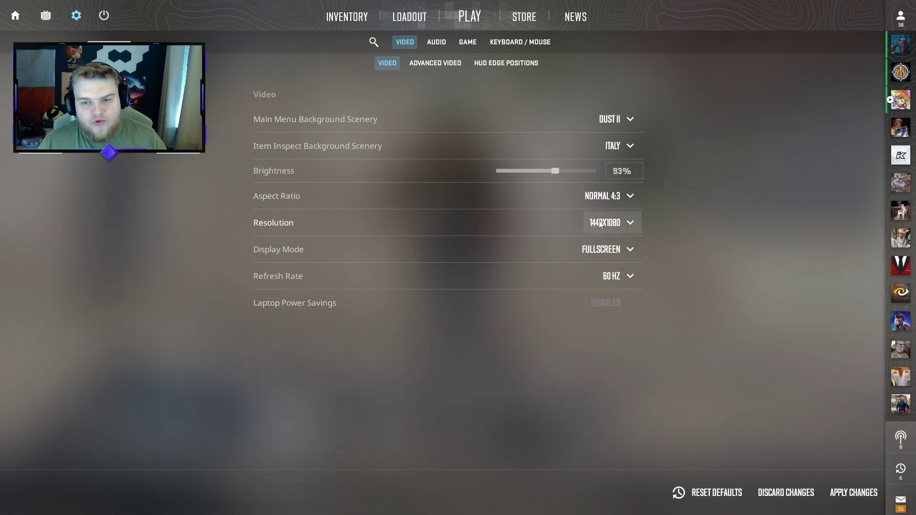
{"action": "left_click", "coordinate": [630, 224]}
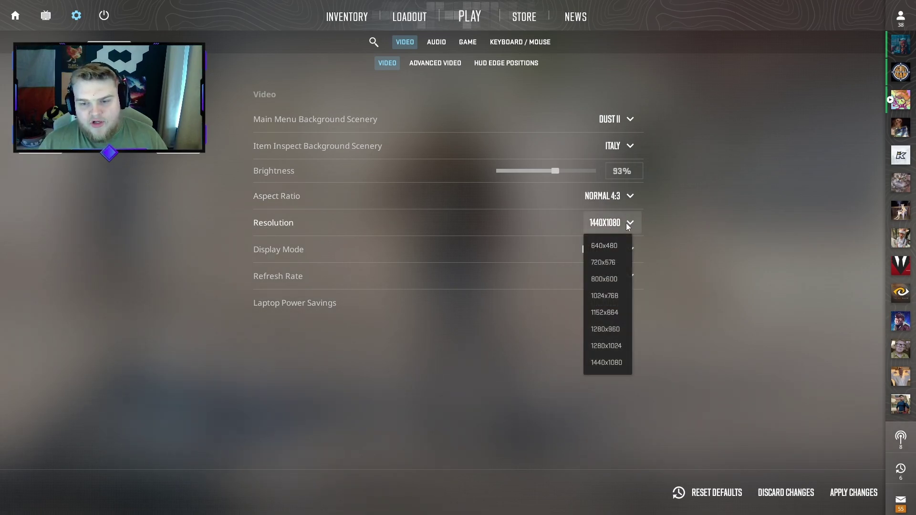
{"action": "left_click", "coordinate": [619, 365]}
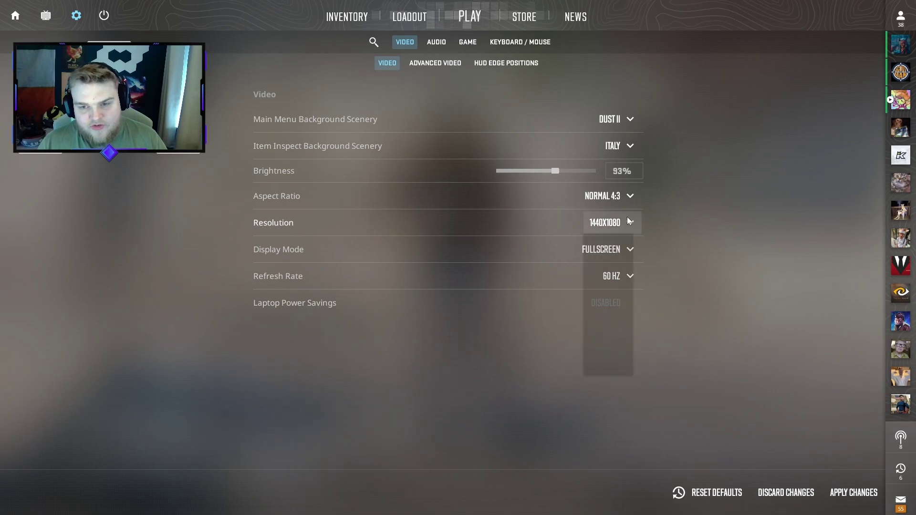
{"action": "left_click", "coordinate": [615, 333]}
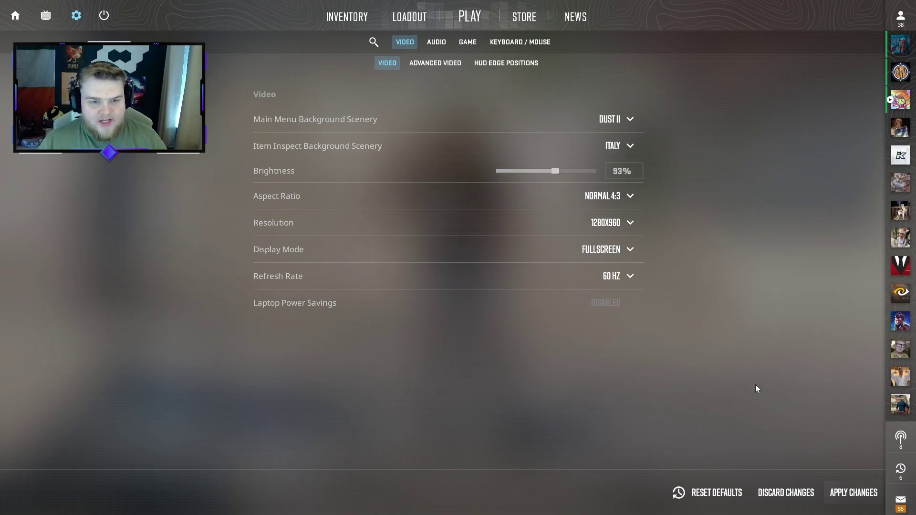
{"action": "left_click", "coordinate": [620, 275]}
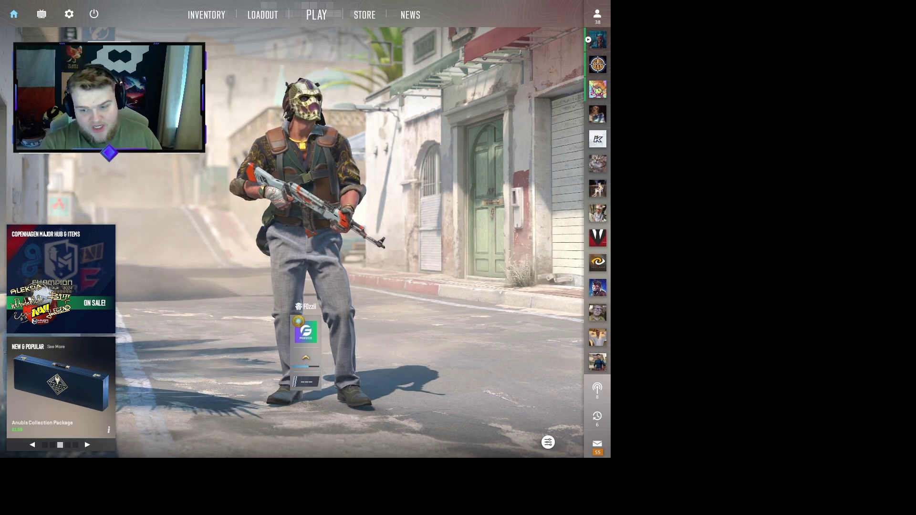
- Switch from the game to the Windows desktop and launch NVIDIA Control Panel from its classic context menu
{"action": "key", "text": "alt+Tab"}
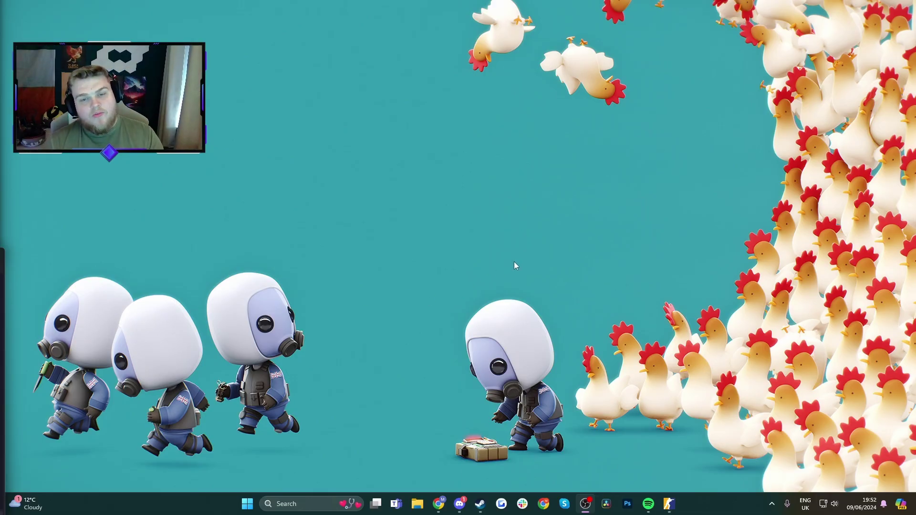
{"action": "right_click", "coordinate": [466, 214]}
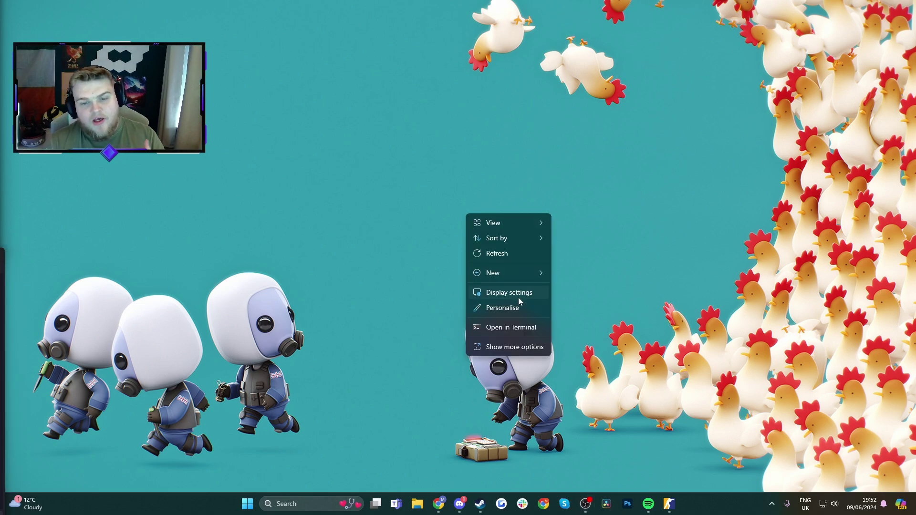
{"action": "left_click", "coordinate": [509, 344]}
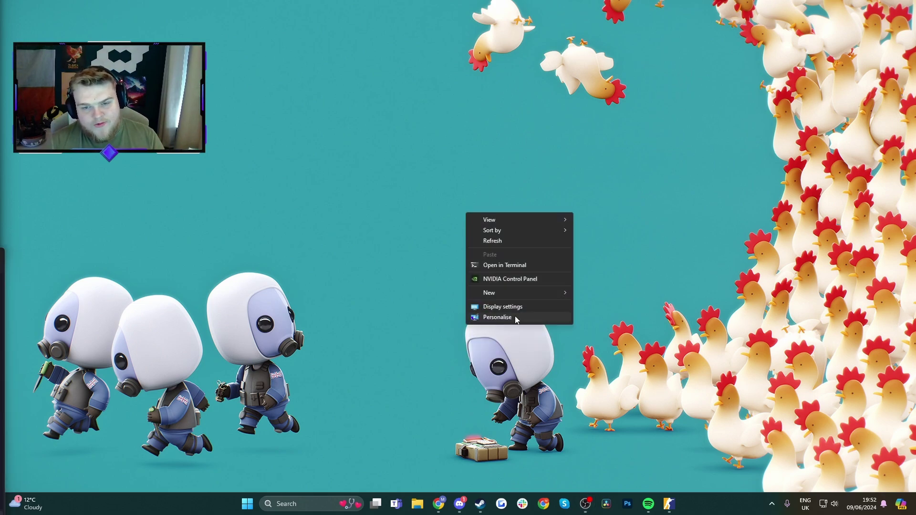
{"action": "left_click", "coordinate": [517, 280]}
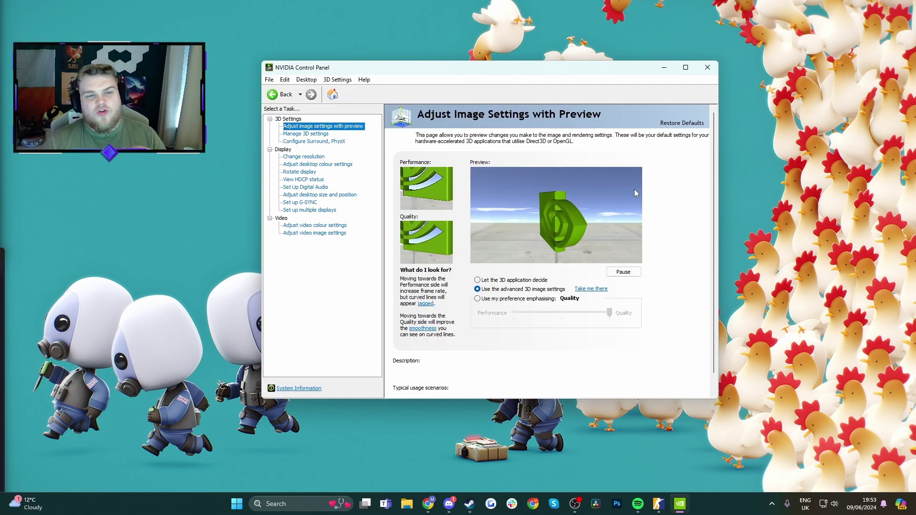
- Under Adjust desktop size and position, set the DELL AW2518HF scaling to Full-screen, apply, and keep it
{"action": "left_click", "coordinate": [314, 156]}
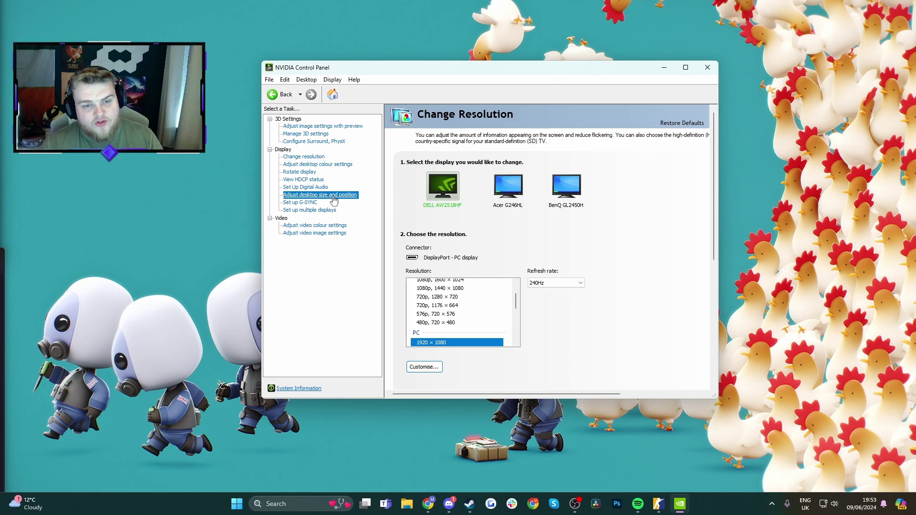
{"action": "scroll", "coordinate": [566, 250], "scroll_direction": "down", "scroll_amount": 1}
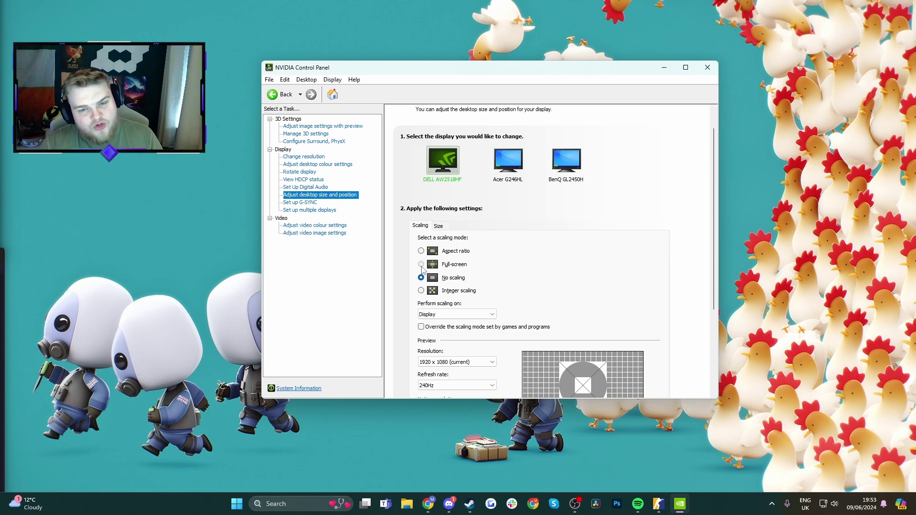
{"action": "left_click", "coordinate": [422, 265]}
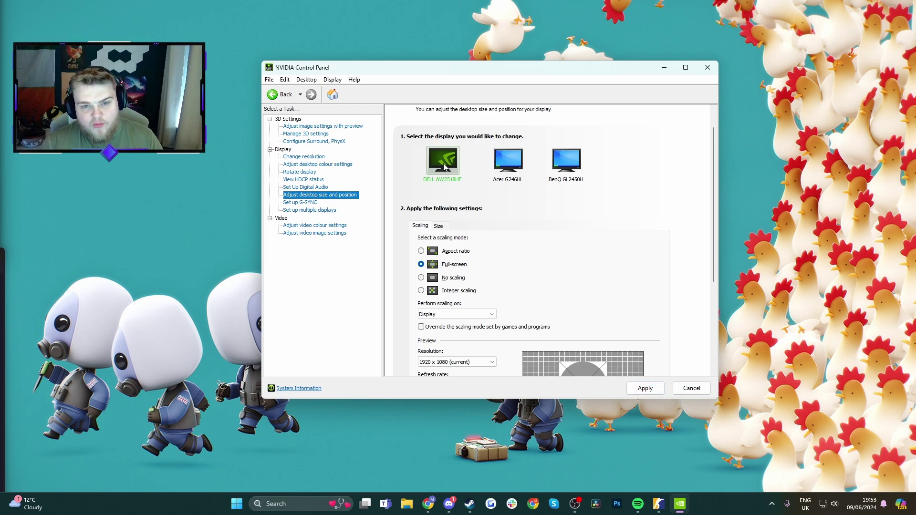
{"action": "left_click", "coordinate": [646, 388]}
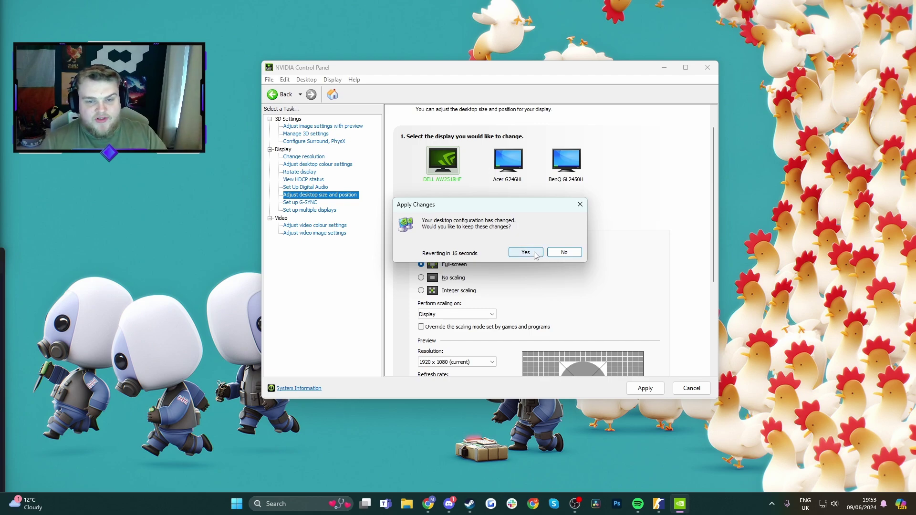
{"action": "left_click", "coordinate": [525, 252]}
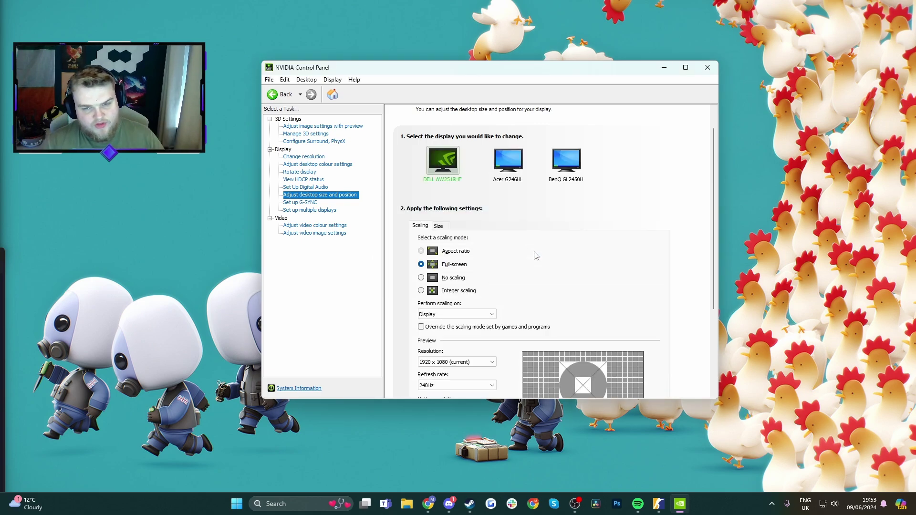